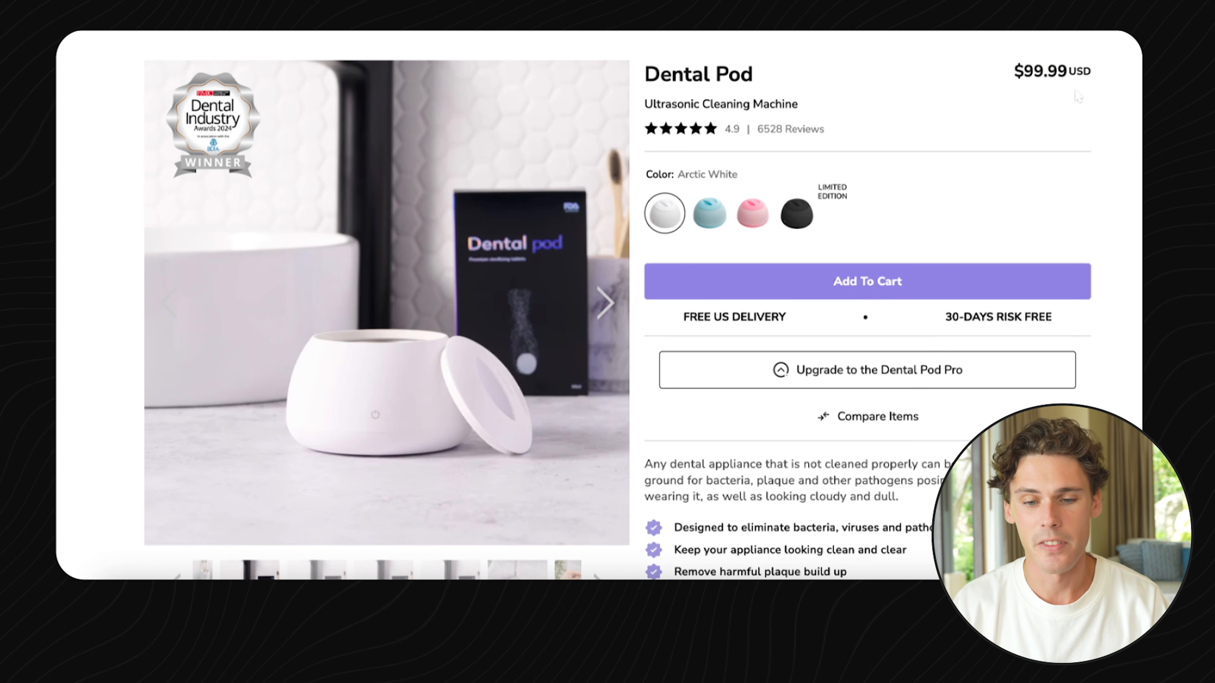
# Look through today's top 10 Facebook products on the Minea home page
pyautogui.scroll(1, 872, 98)
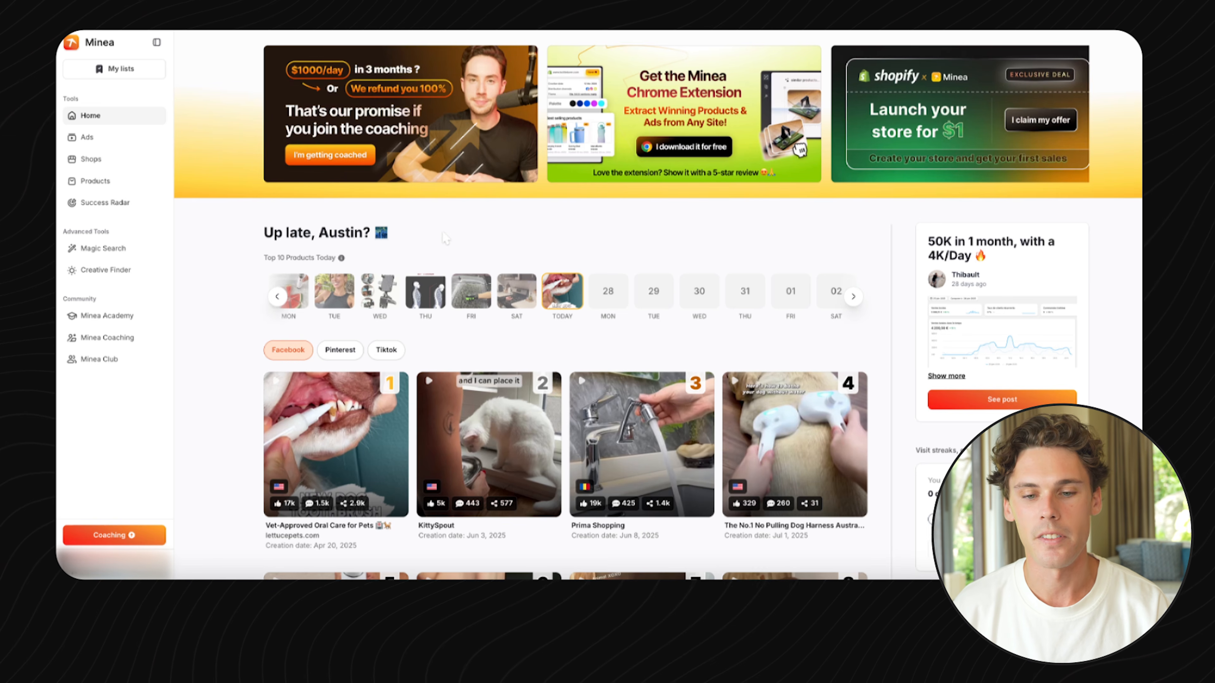
pyautogui.scroll(-2, 444, 238)
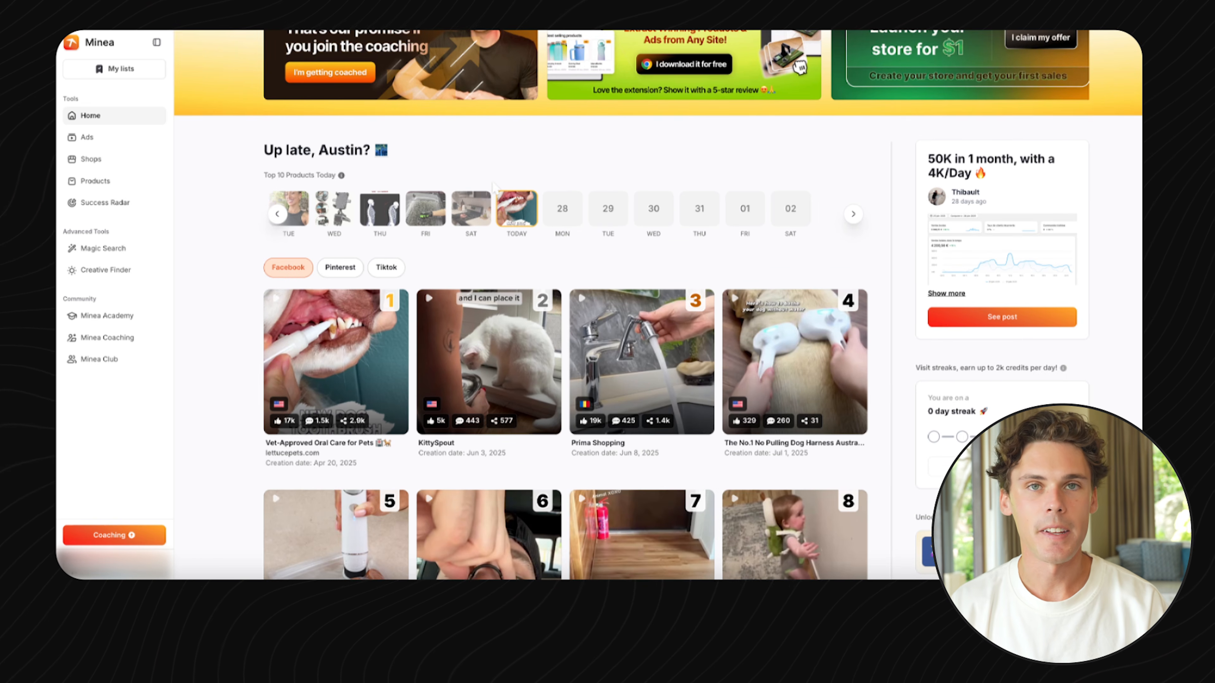
pyautogui.scroll(-2, 494, 186)
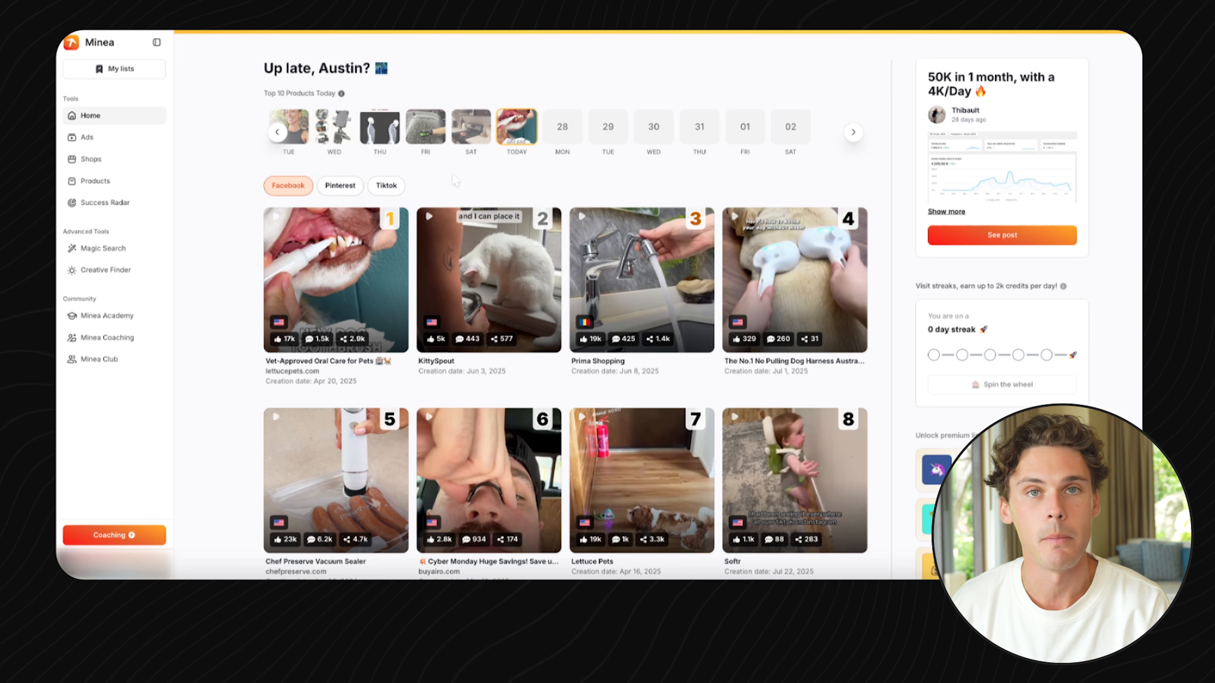
pyautogui.scroll(-1, 431, 186)
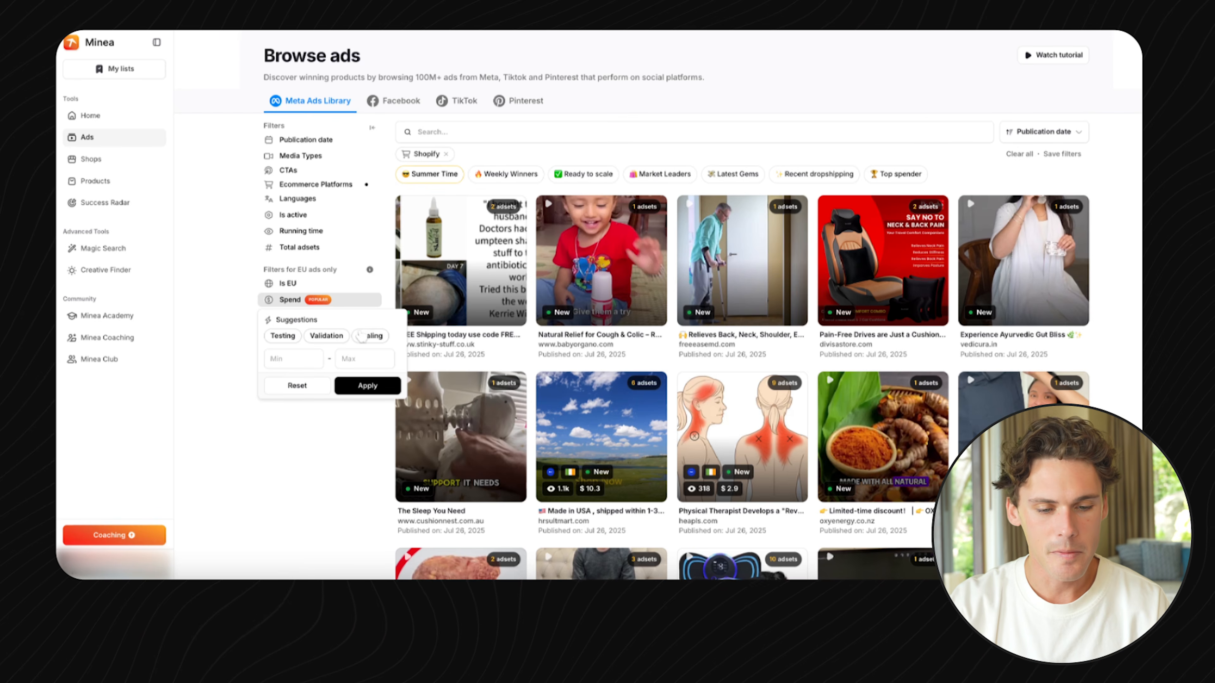
# Filter the Meta ads by spend with the suggested Scaling range of 301$ to 100000$
pyautogui.click(367, 336)
pyautogui.click(378, 385)
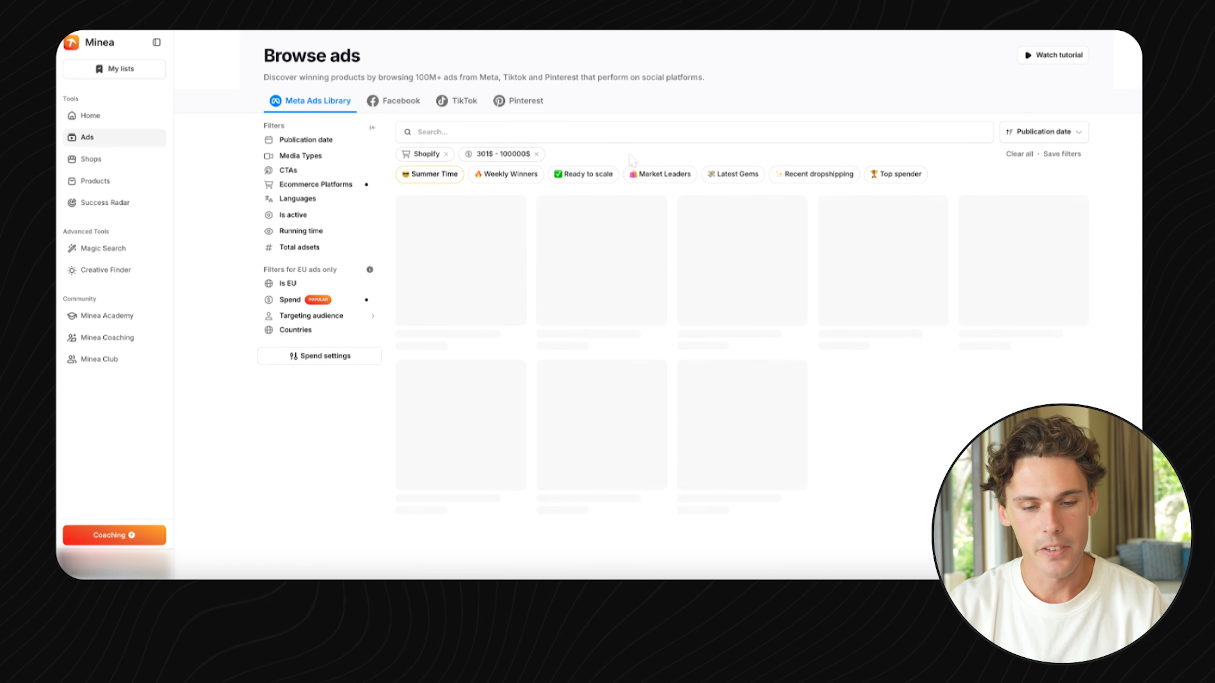
pyautogui.scroll(-1, 631, 160)
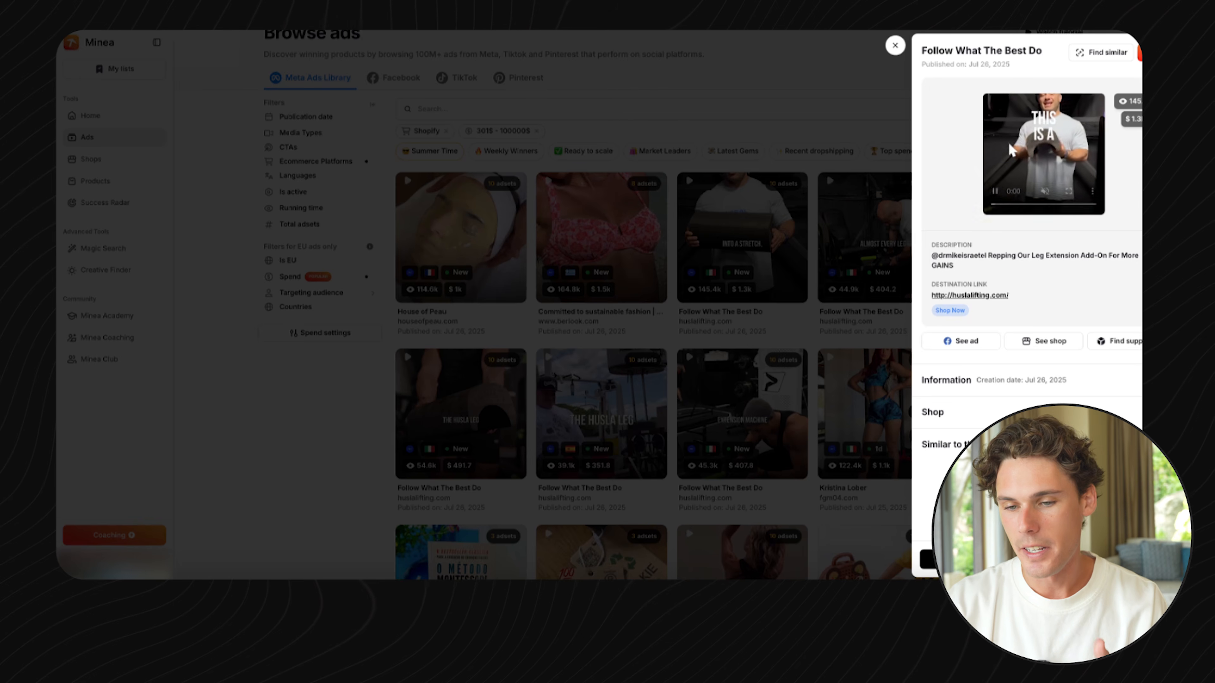
# Examine the huslalifting.com ad's description, destination link and expanded ad information
pyautogui.scroll(-1, 1052, 144)
pyautogui.scroll(-1, 1052, 142)
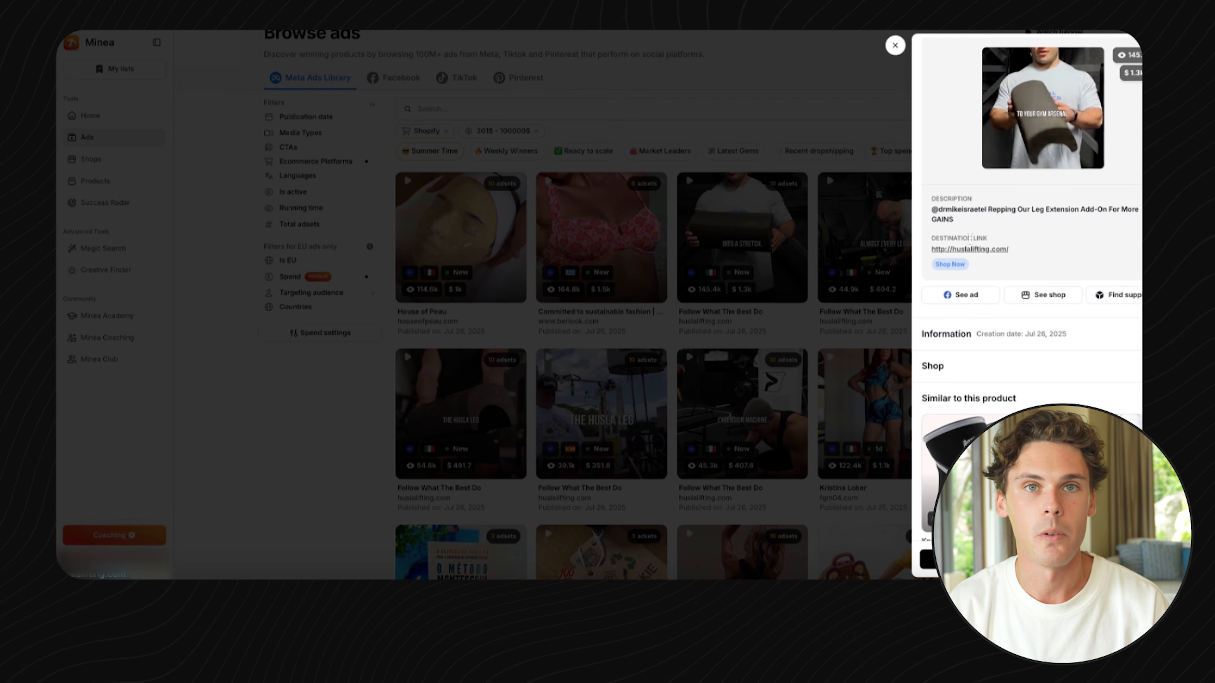
pyautogui.scroll(-1, 980, 230)
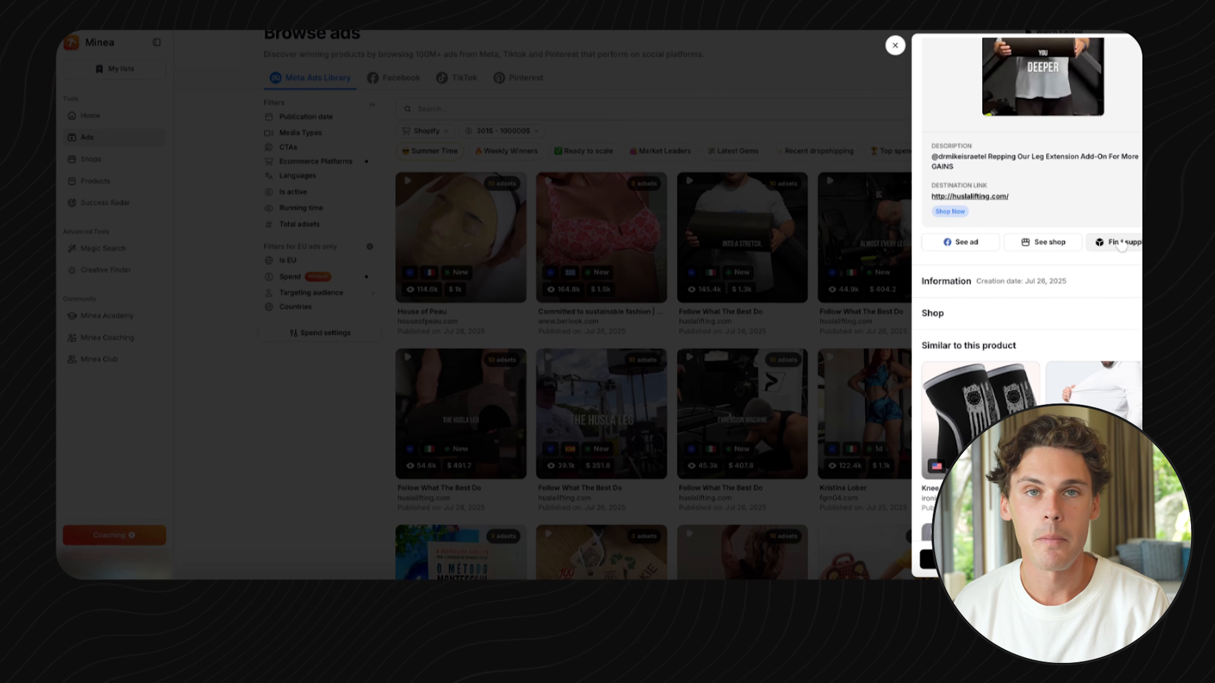
pyautogui.scroll(-1, 1121, 246)
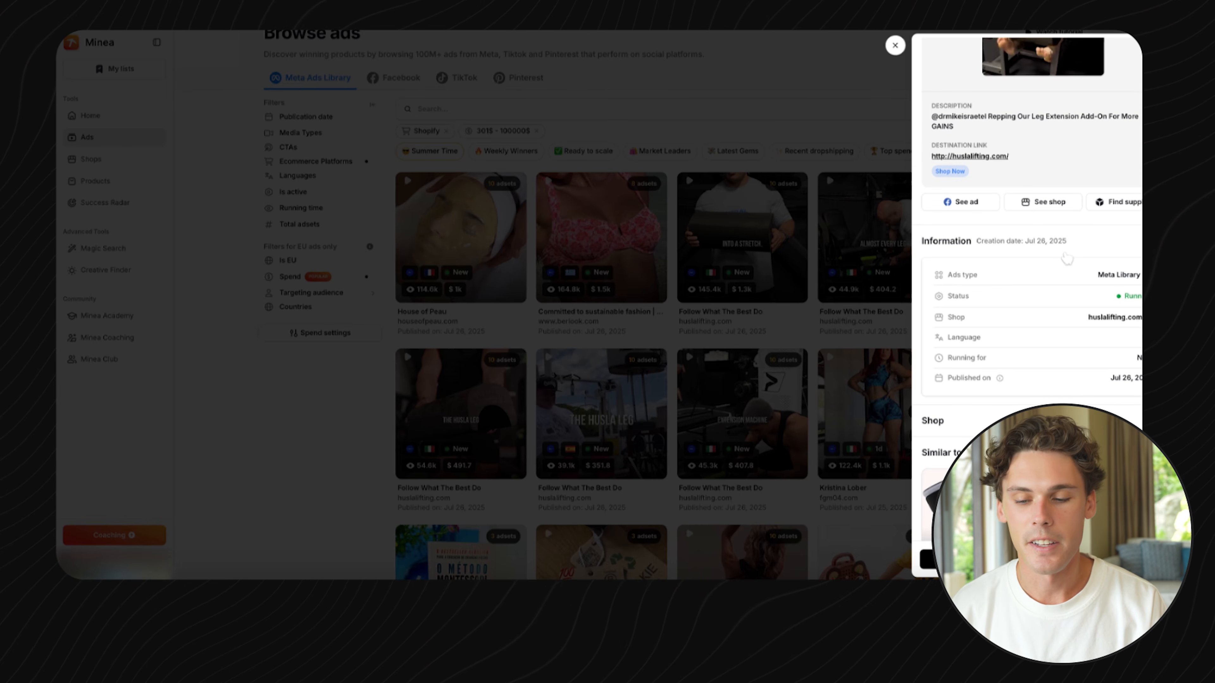
pyautogui.scroll(3, 1028, 273)
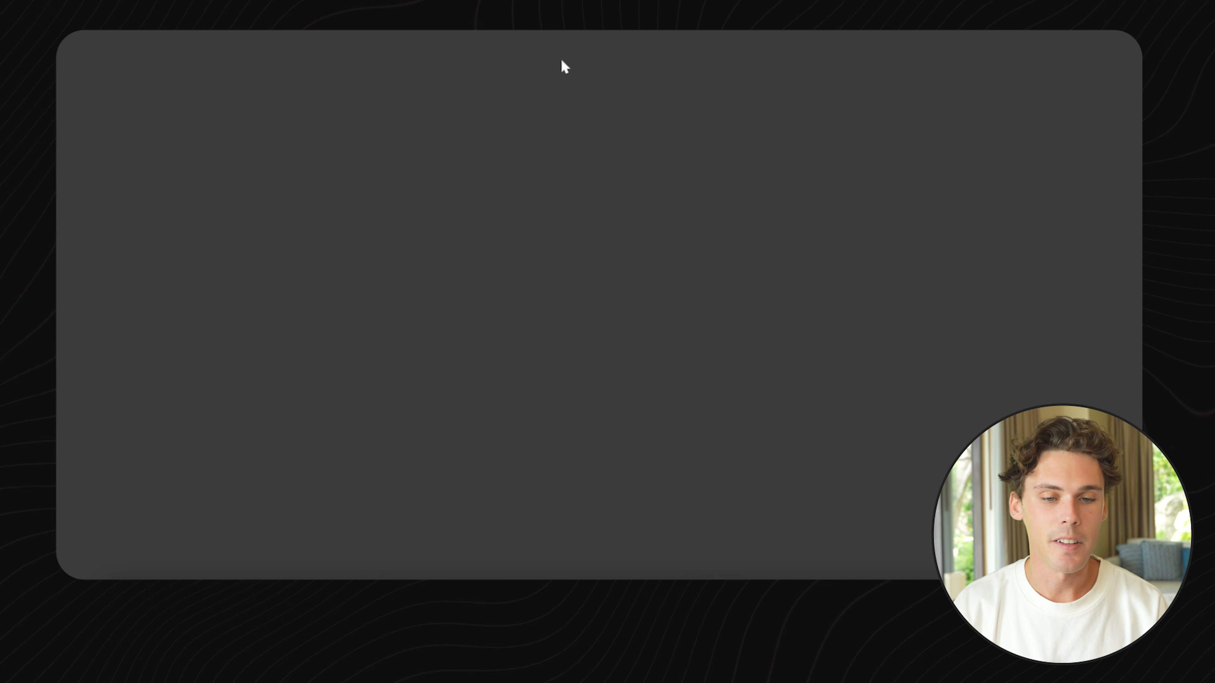
# Look over the storefront page of the shop behind the leg extension ad
pyautogui.scroll(-5, 627, 158)
pyautogui.scroll(5, 632, 172)
pyautogui.scroll(-2, 636, 183)
pyautogui.scroll(-5, 636, 182)
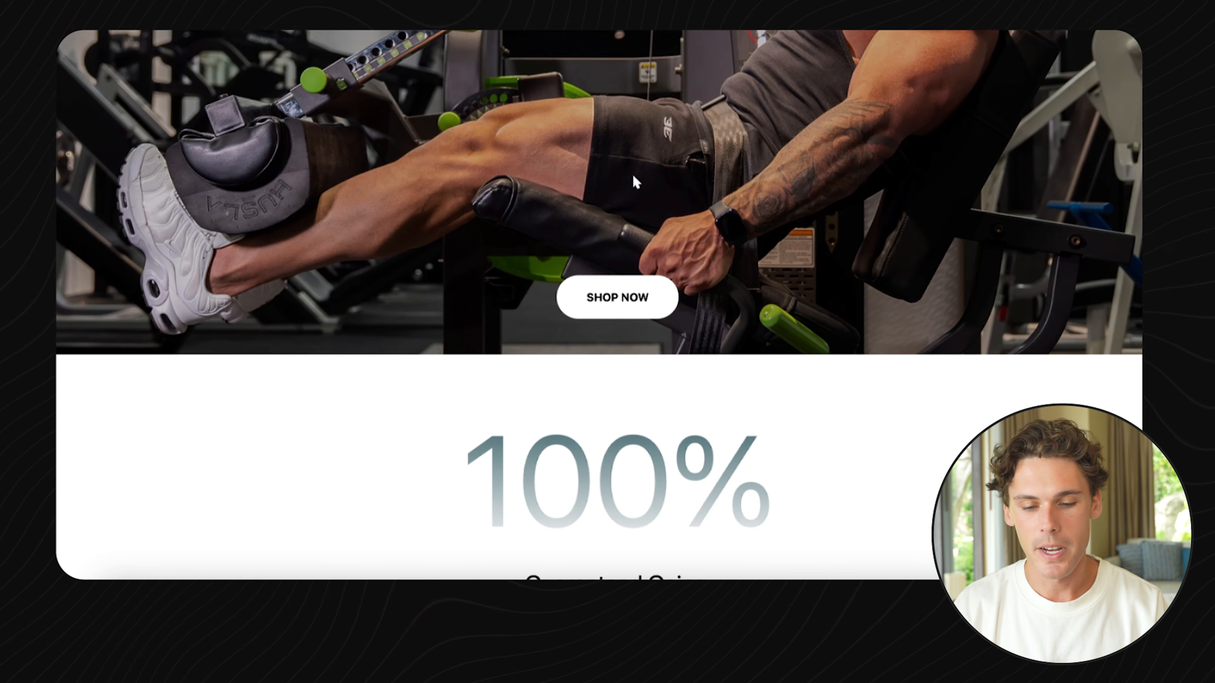
pyautogui.scroll(-1, 635, 182)
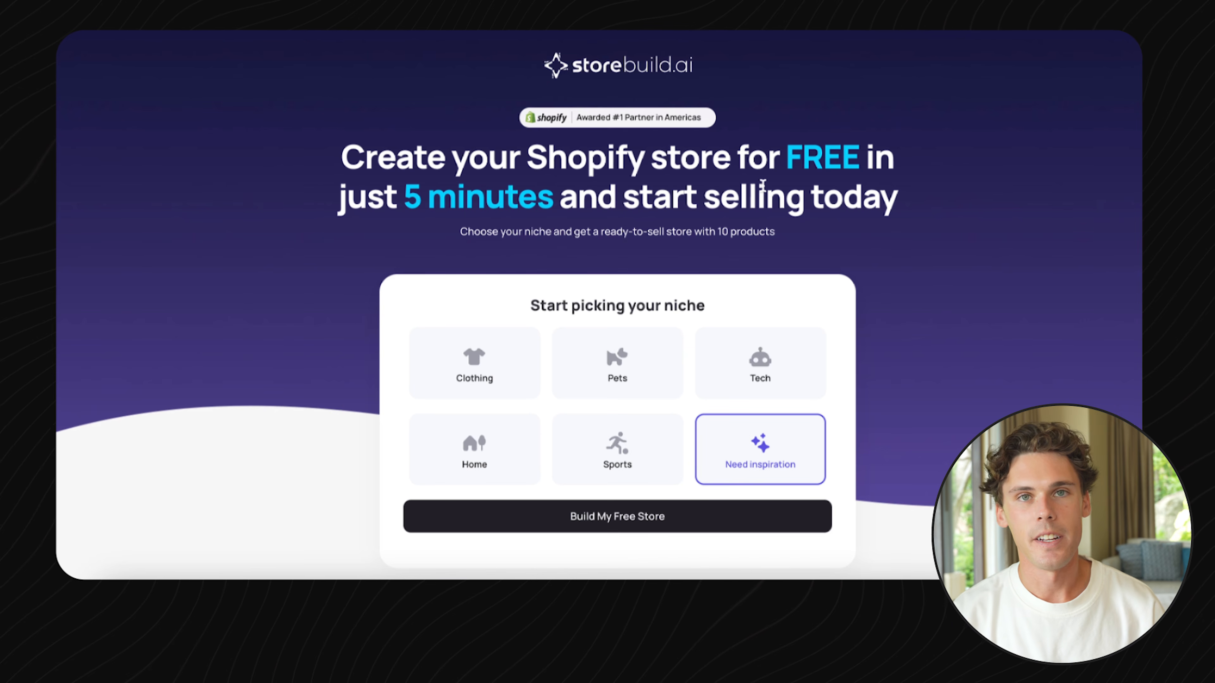
# Switch to the storebuild.ai page and look over its niche choices and store-building offer
pyautogui.scroll(-1, 675, 258)
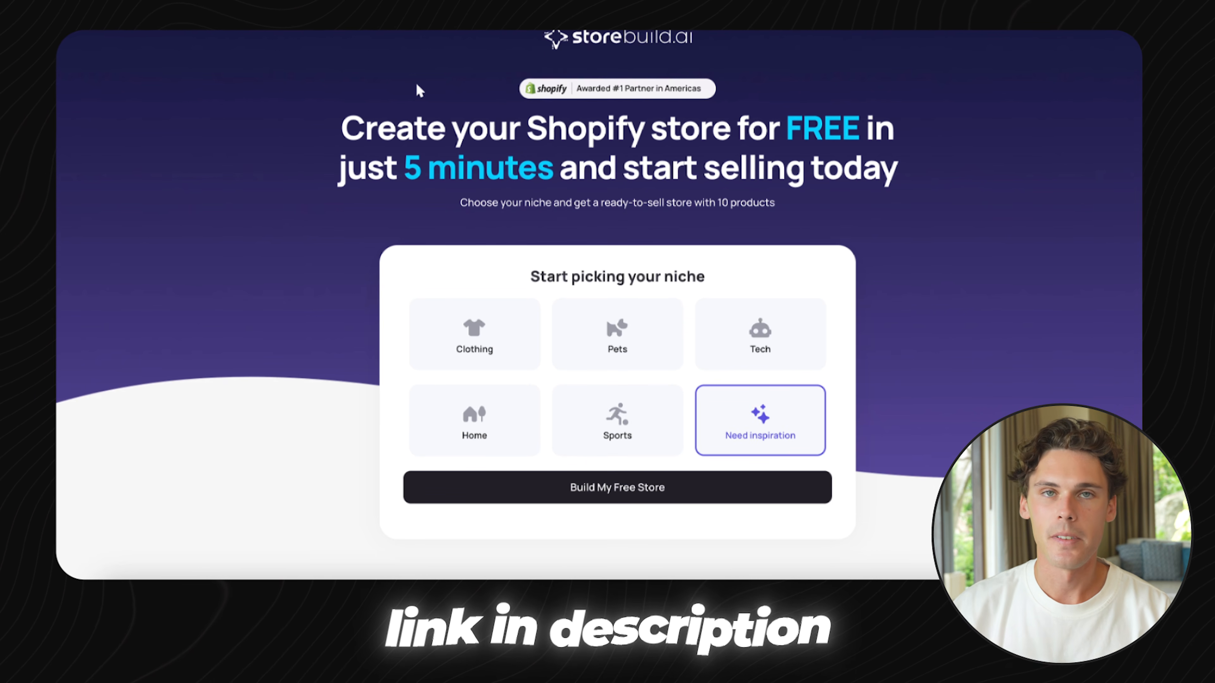
pyautogui.scroll(-3, 539, 258)
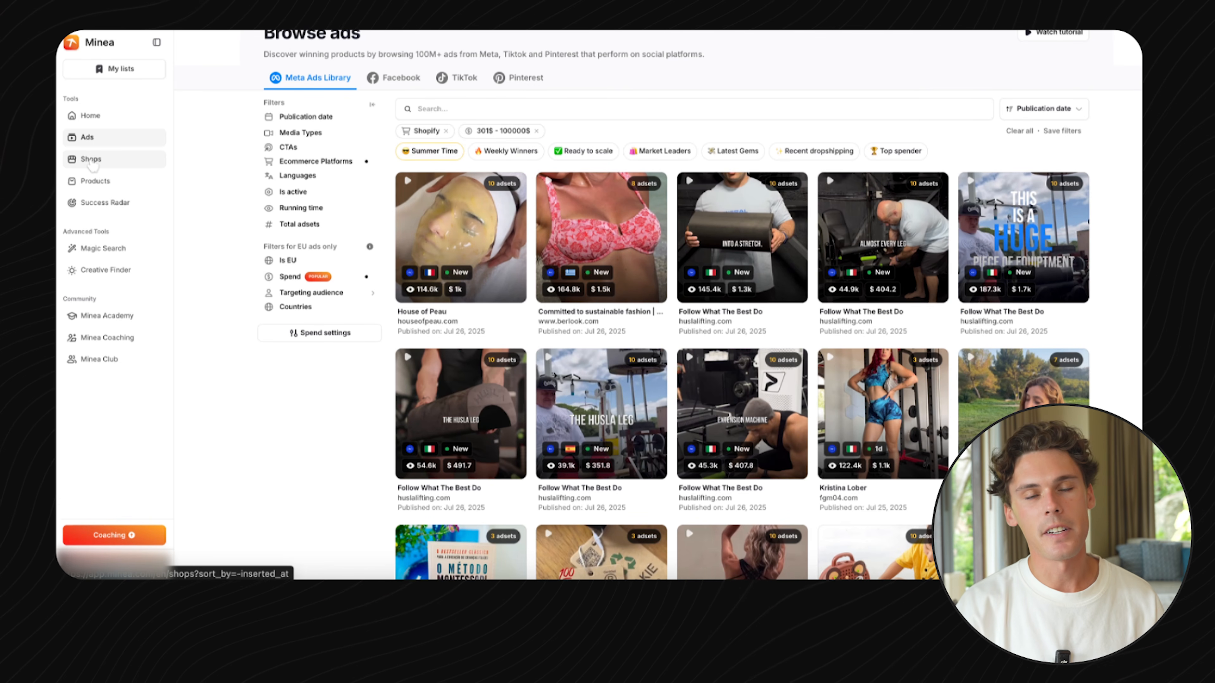
# Go to Minea's shop listings and on to its product listings, and look through the Shopify products
pyautogui.click(155, 159)
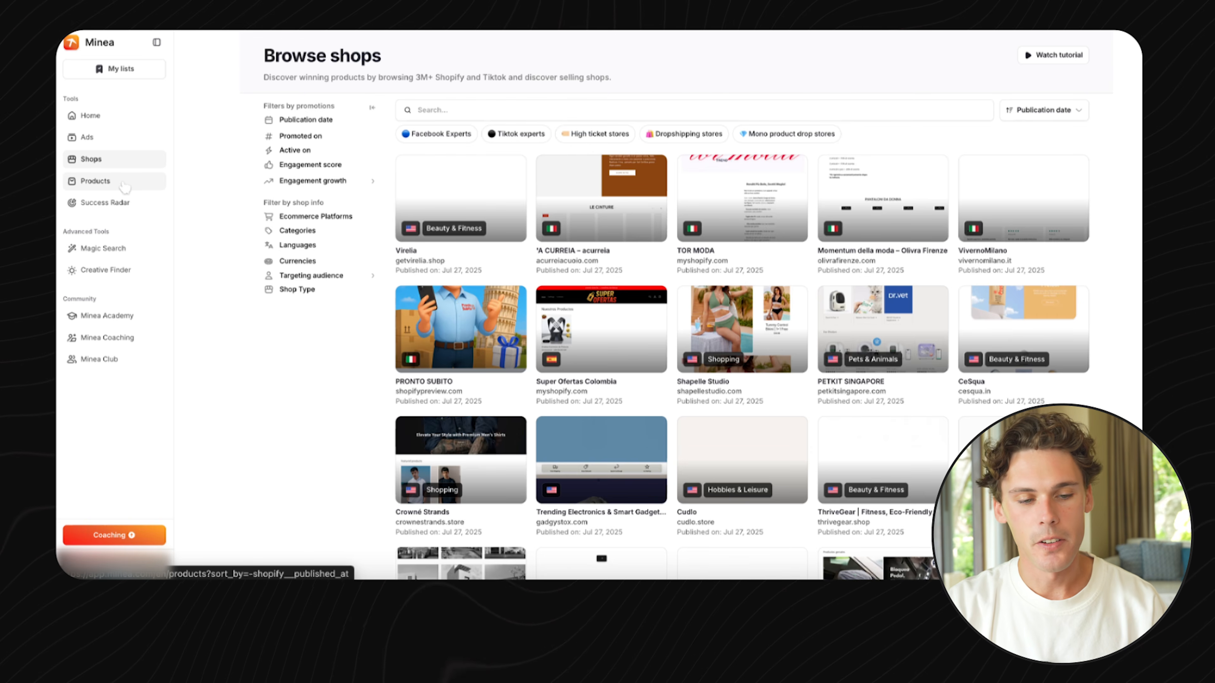
pyautogui.click(124, 186)
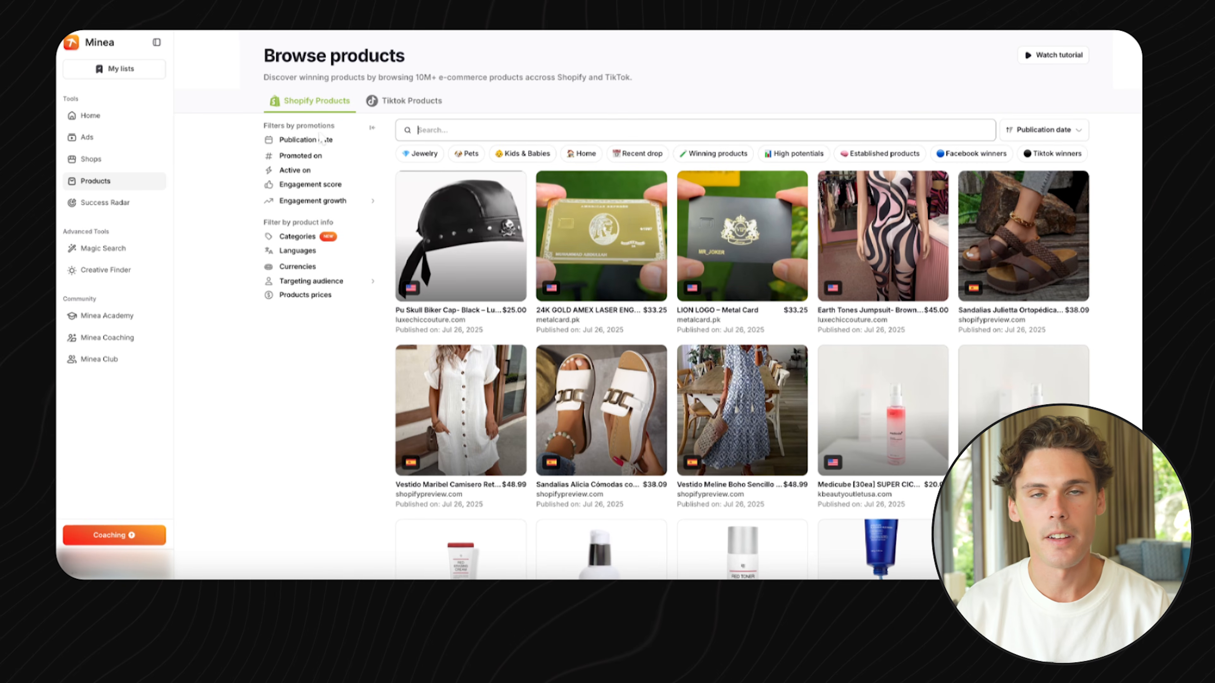
pyautogui.scroll(-1, 779, 218)
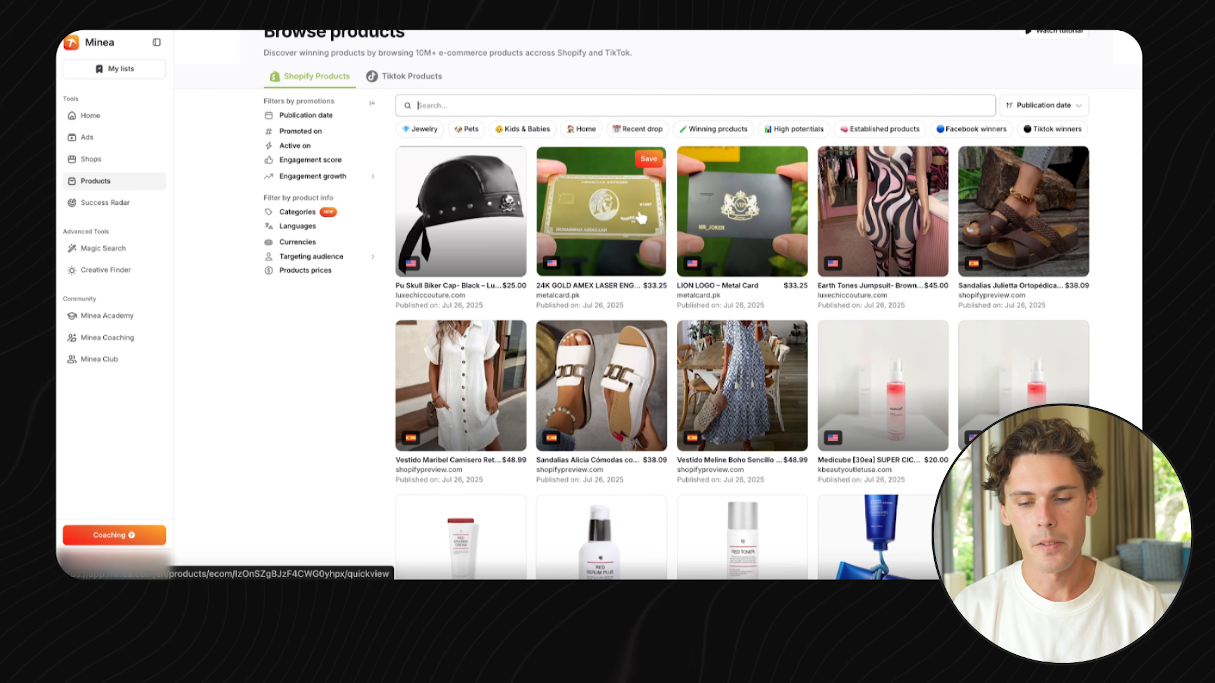
pyautogui.scroll(-2, 774, 281)
pyautogui.scroll(1, 727, 239)
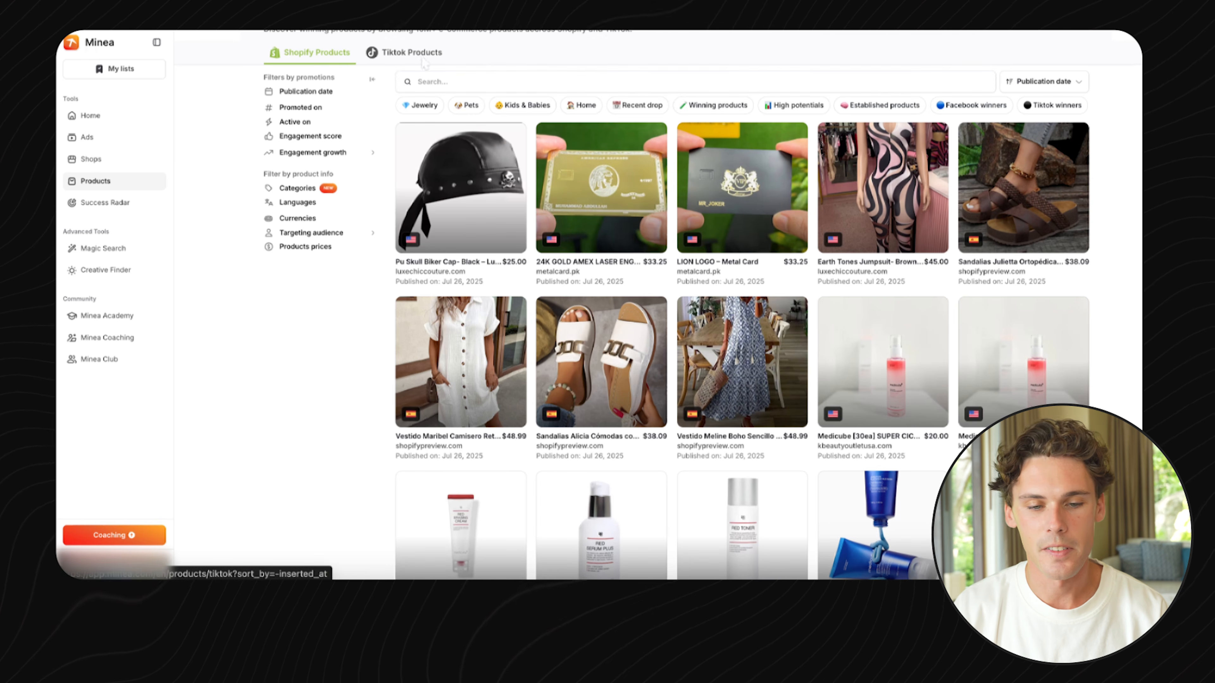
# Show the TikTok products and apply the US Winners preset to them
pyautogui.click(431, 58)
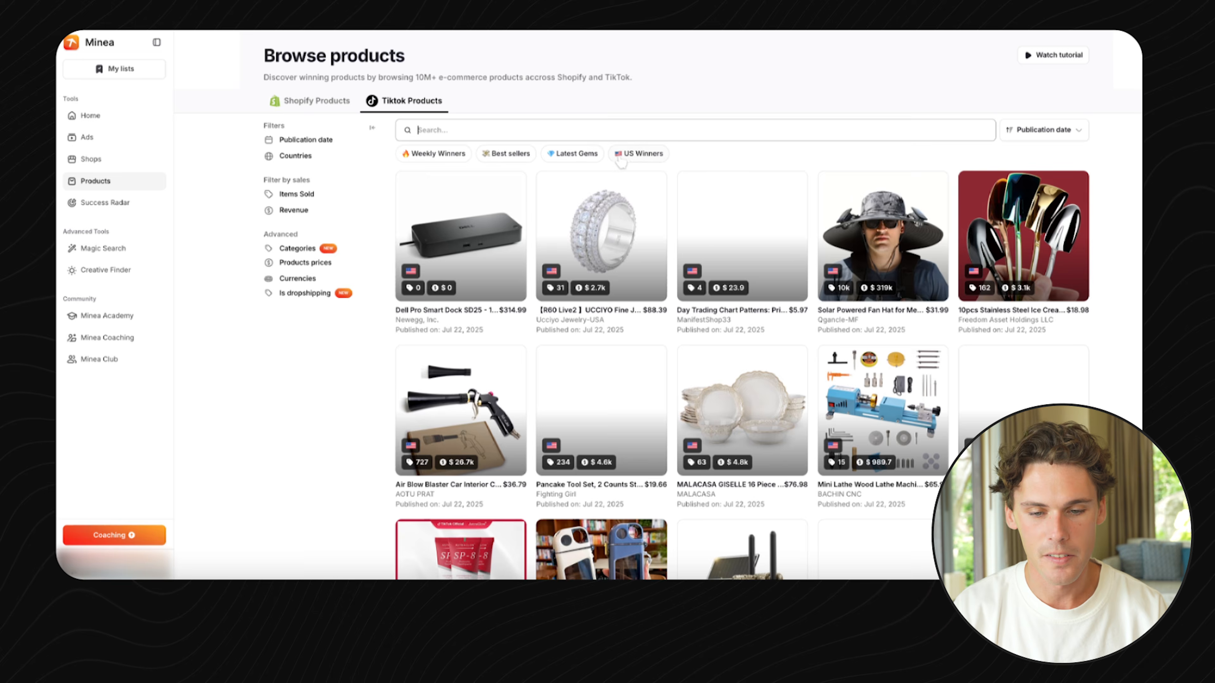
pyautogui.click(640, 153)
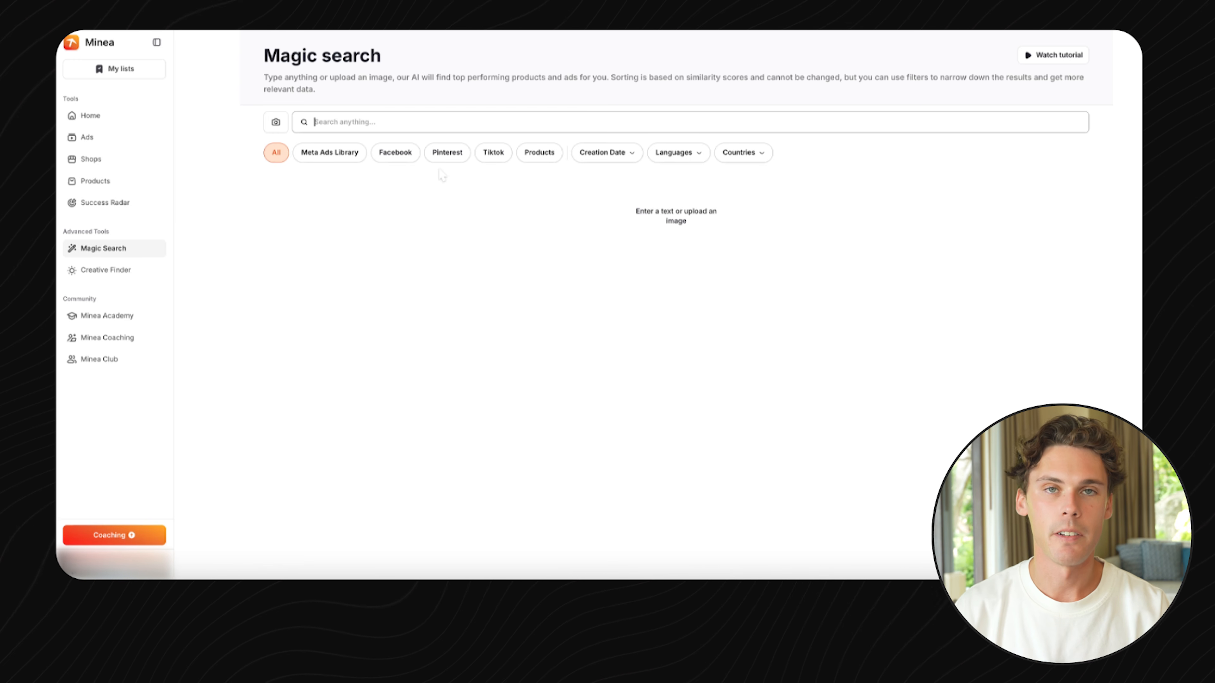
# Search for "golf" in Magic Search and look through the matching ads
pyautogui.write('golf')
pyautogui.press('Return')
pyautogui.scroll(-1, 574, 225)
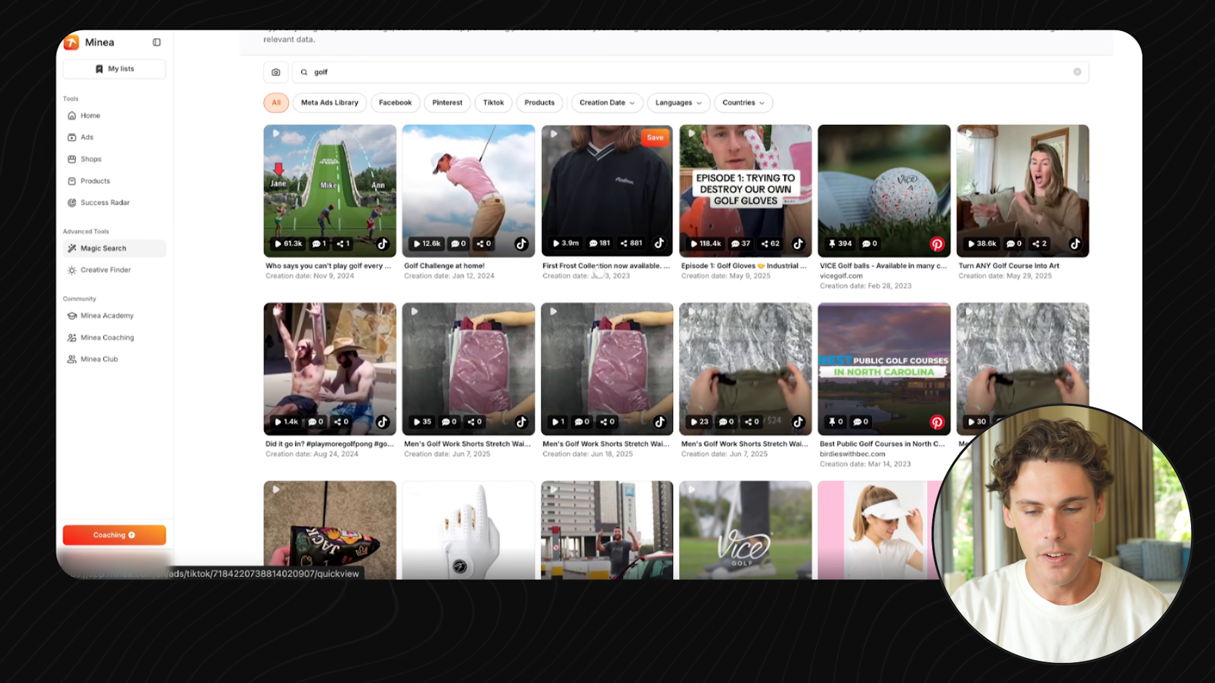
pyautogui.scroll(-1, 598, 239)
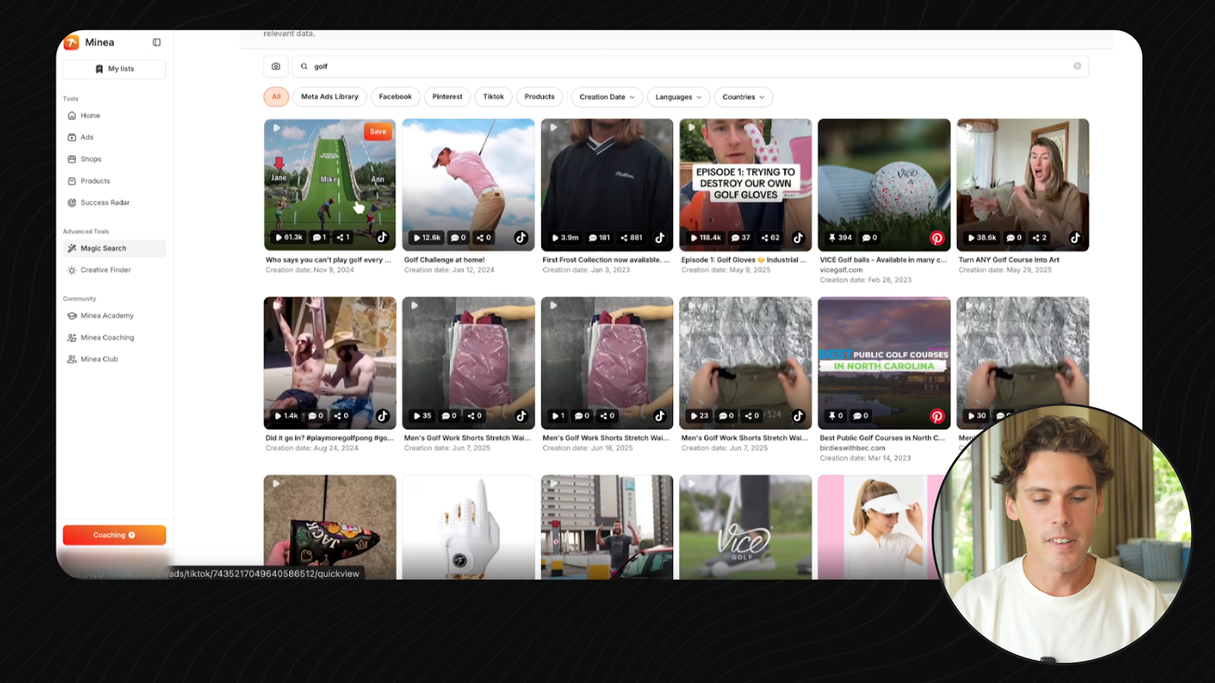
pyautogui.scroll(-3, 538, 238)
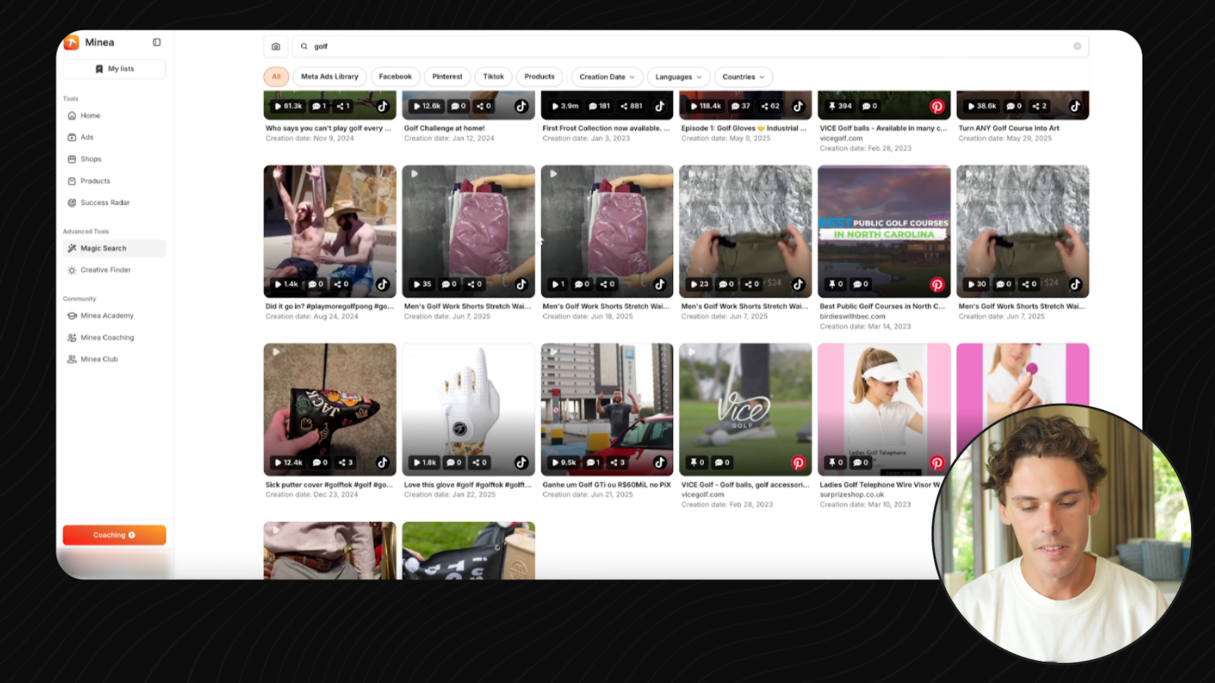
pyautogui.scroll(5, 538, 239)
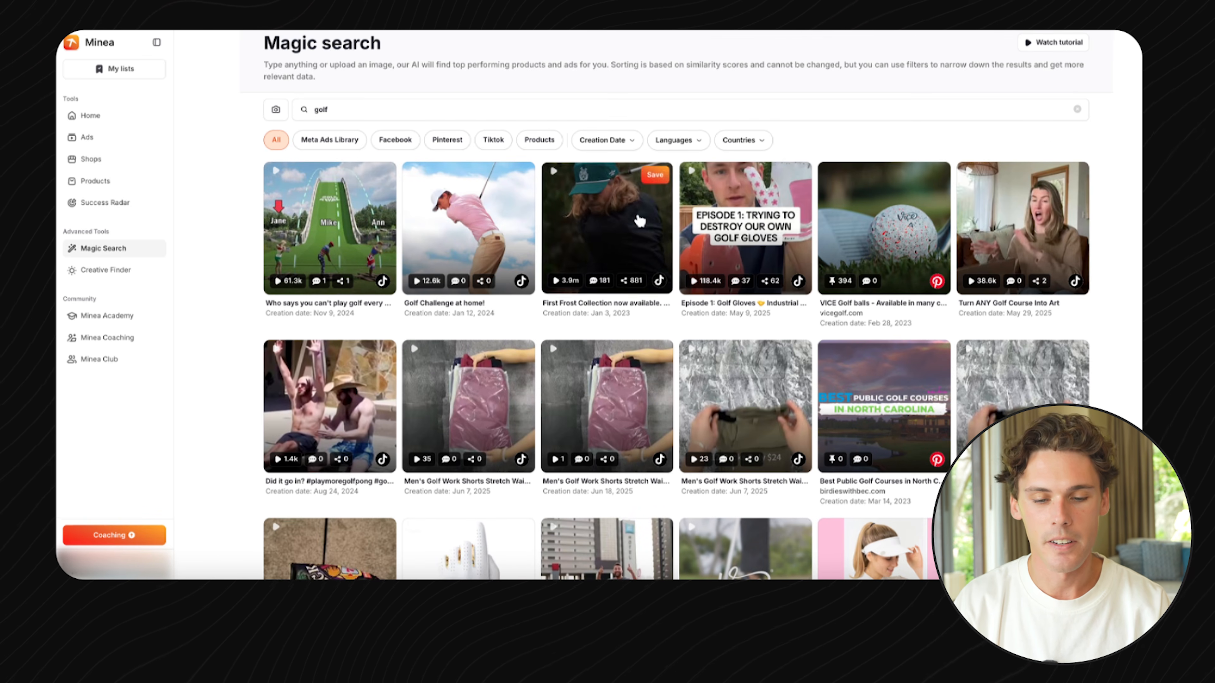
# Open the First Frost Collection ad's details and expand its engagement data
pyautogui.click(639, 220)
pyautogui.scroll(-3, 1028, 268)
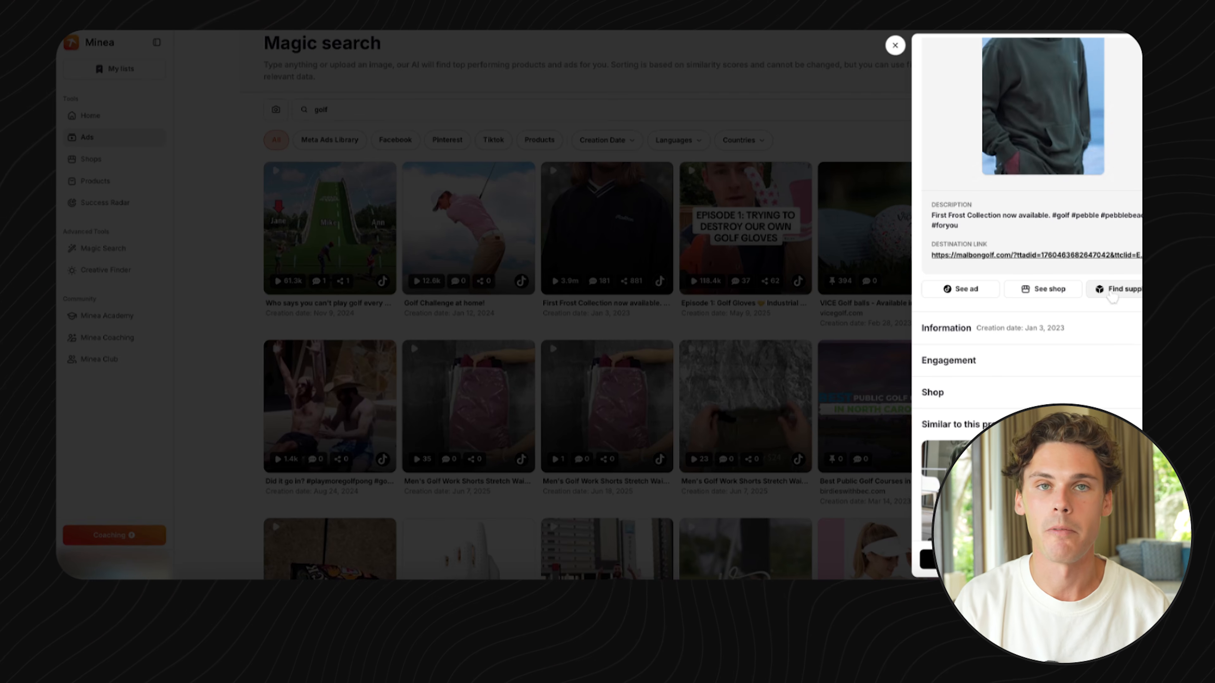
pyautogui.click(949, 360)
pyautogui.scroll(-1, 991, 416)
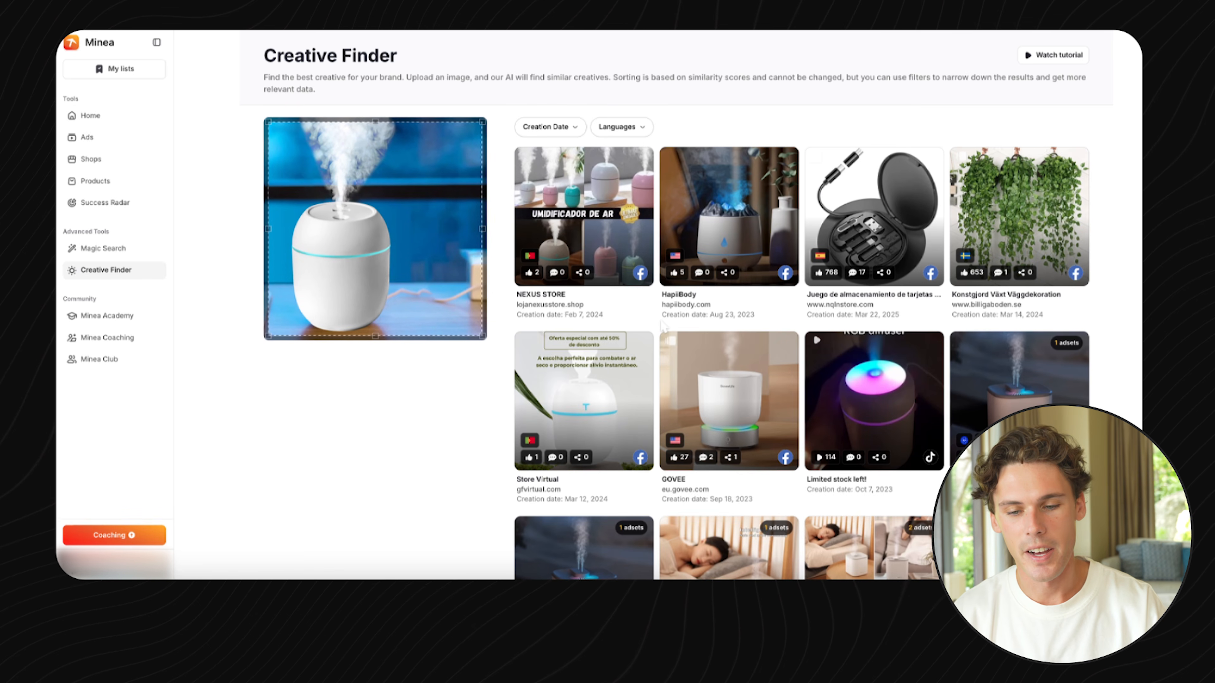
# Look through the Creative Finder results that resemble the white humidifier image
pyautogui.scroll(-7, 466, 348)
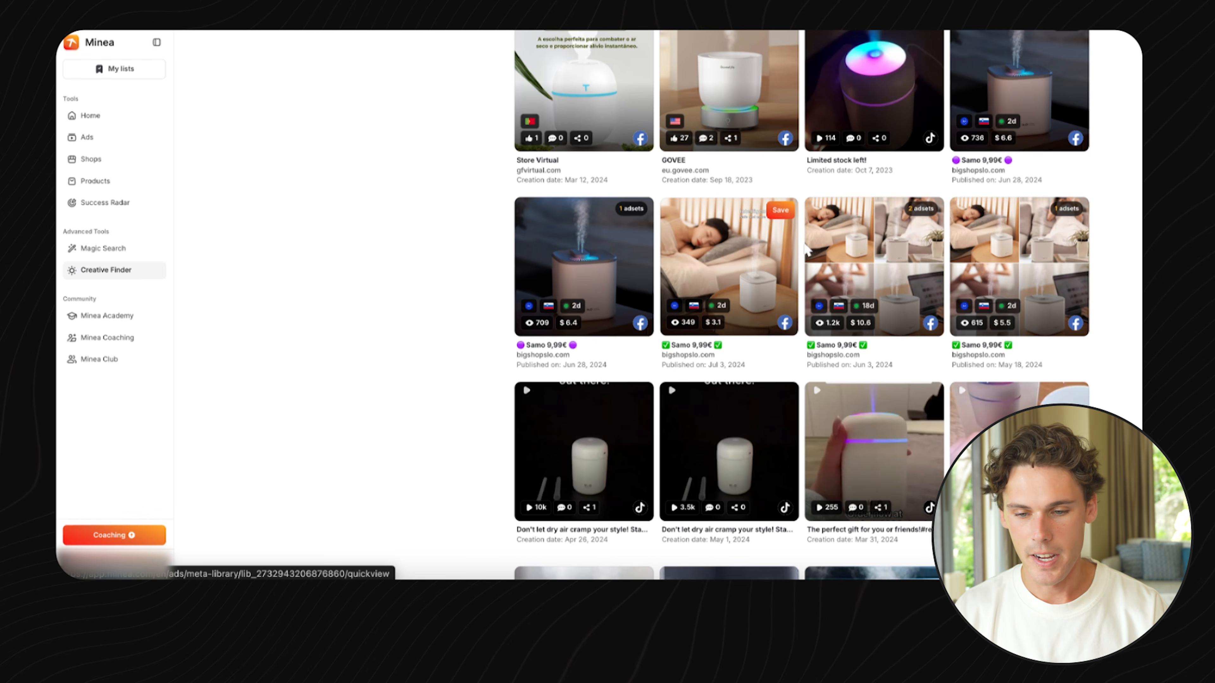
pyautogui.scroll(-2, 794, 273)
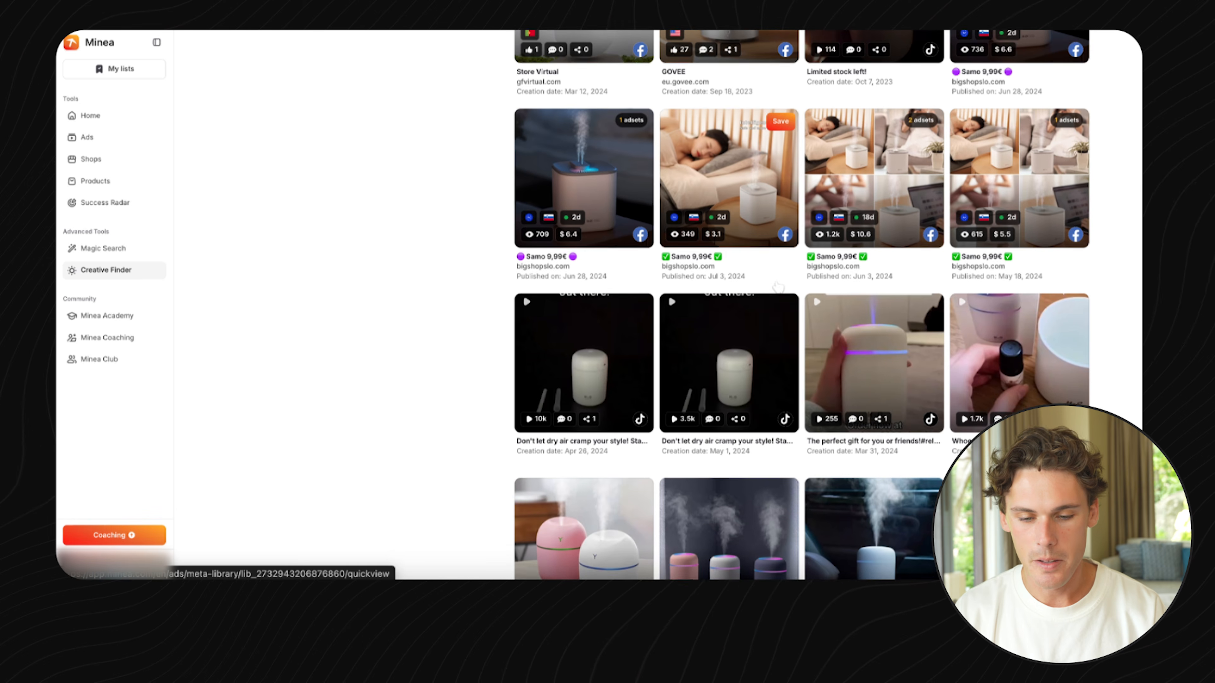
pyautogui.scroll(-1, 777, 286)
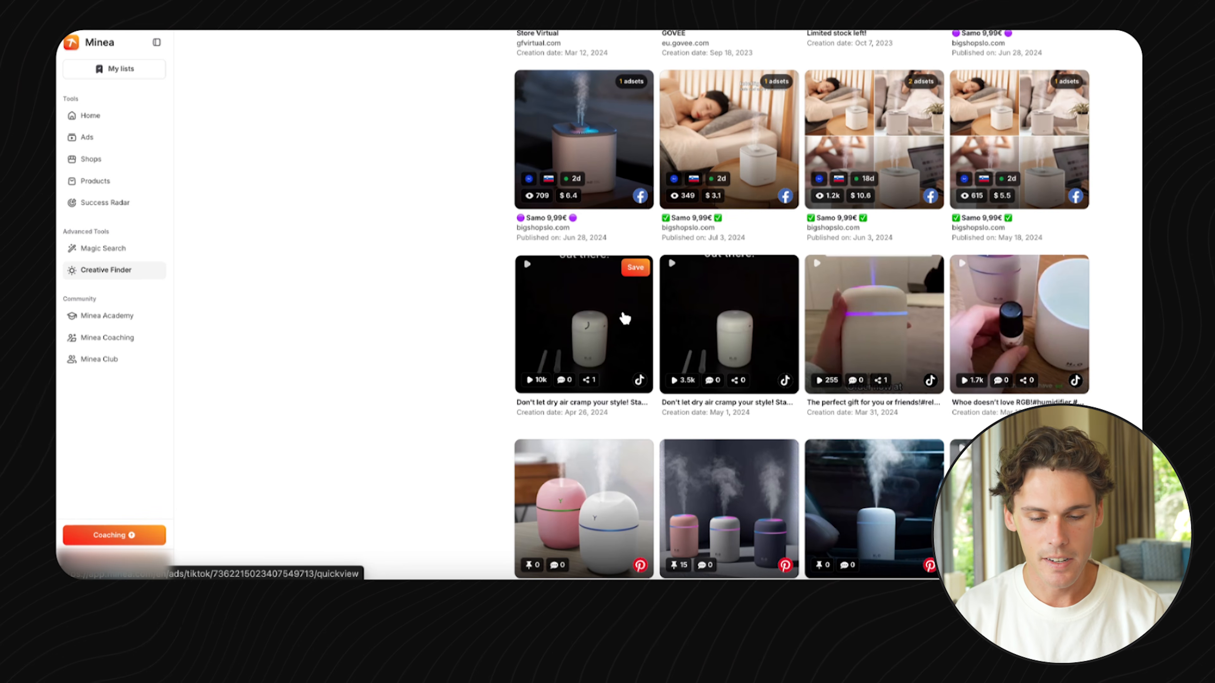
# Open the "Don't let dry air cramp your style!" TikTok ad and review its details
pyautogui.click(613, 332)
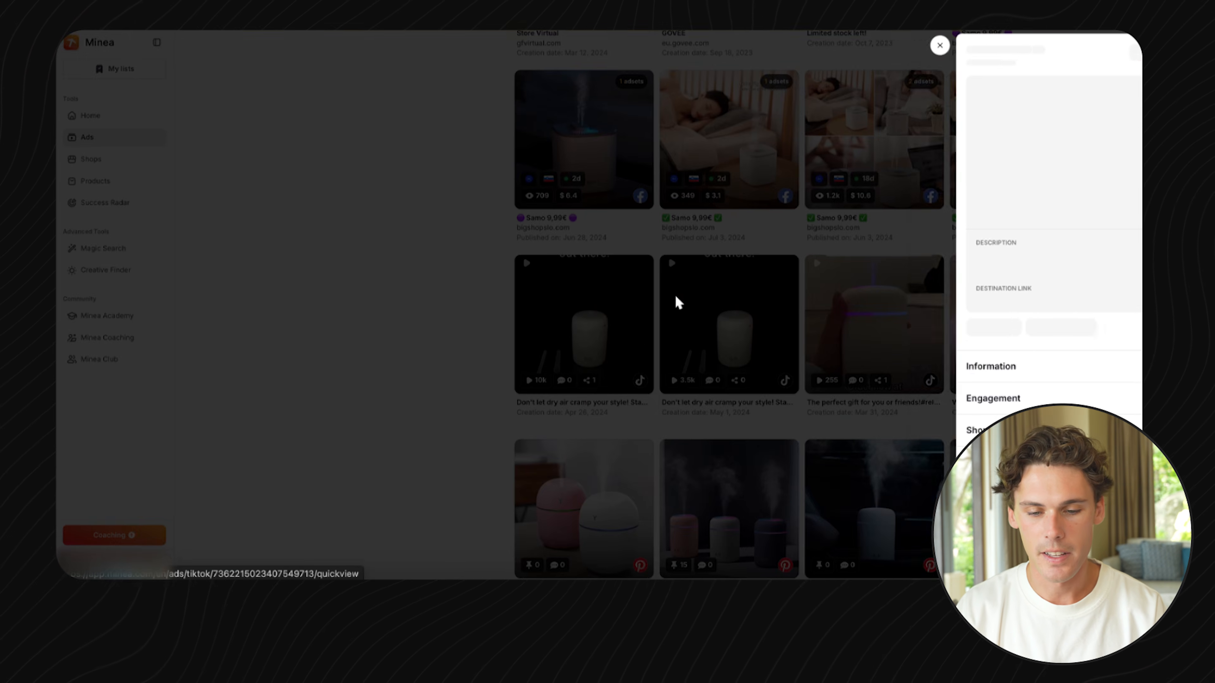
pyautogui.scroll(-1, 1016, 299)
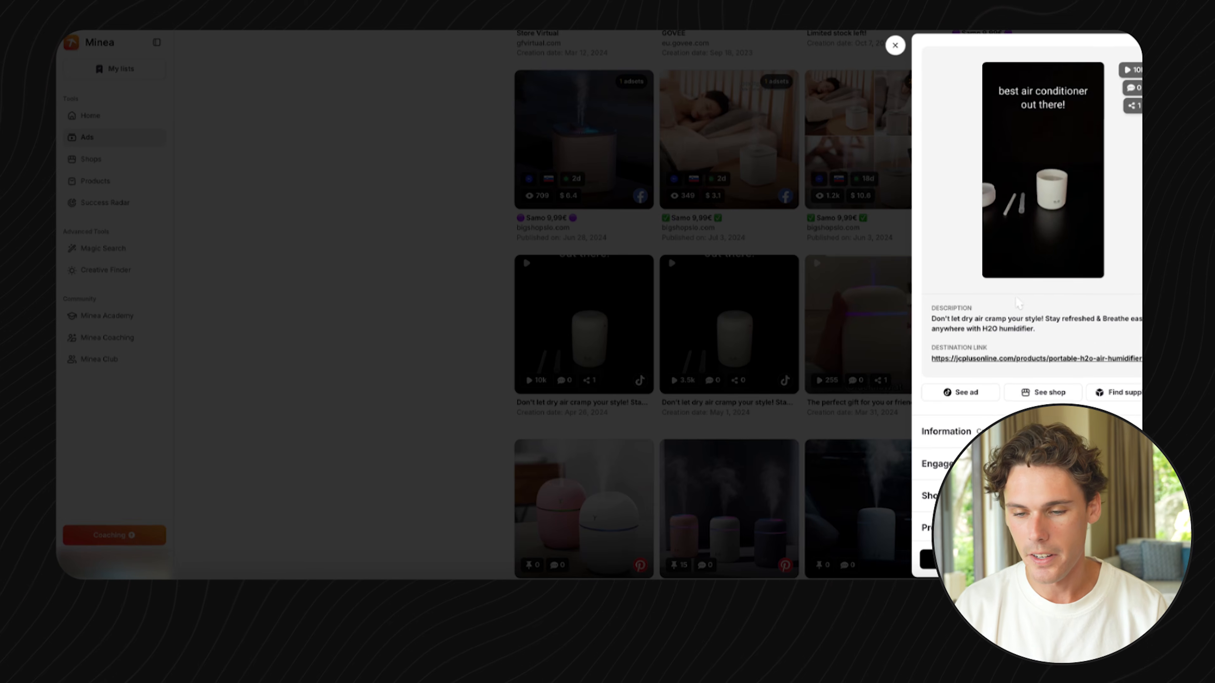
pyautogui.scroll(-1, 1003, 335)
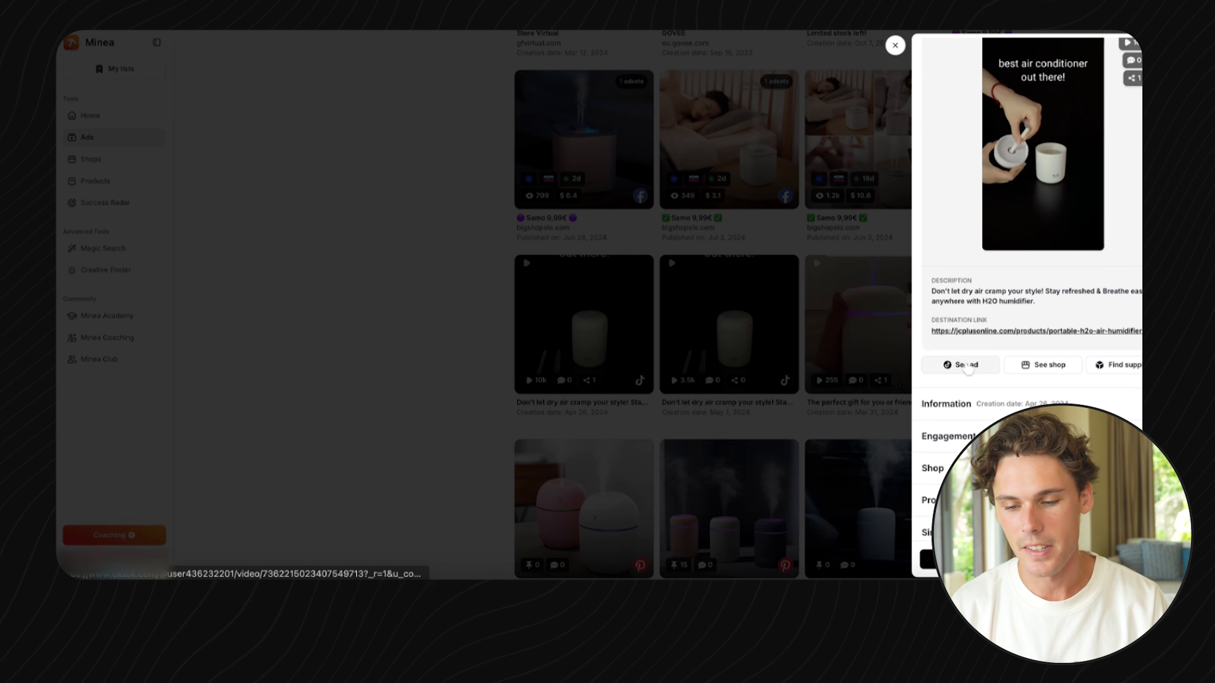
pyautogui.scroll(-3, 1033, 391)
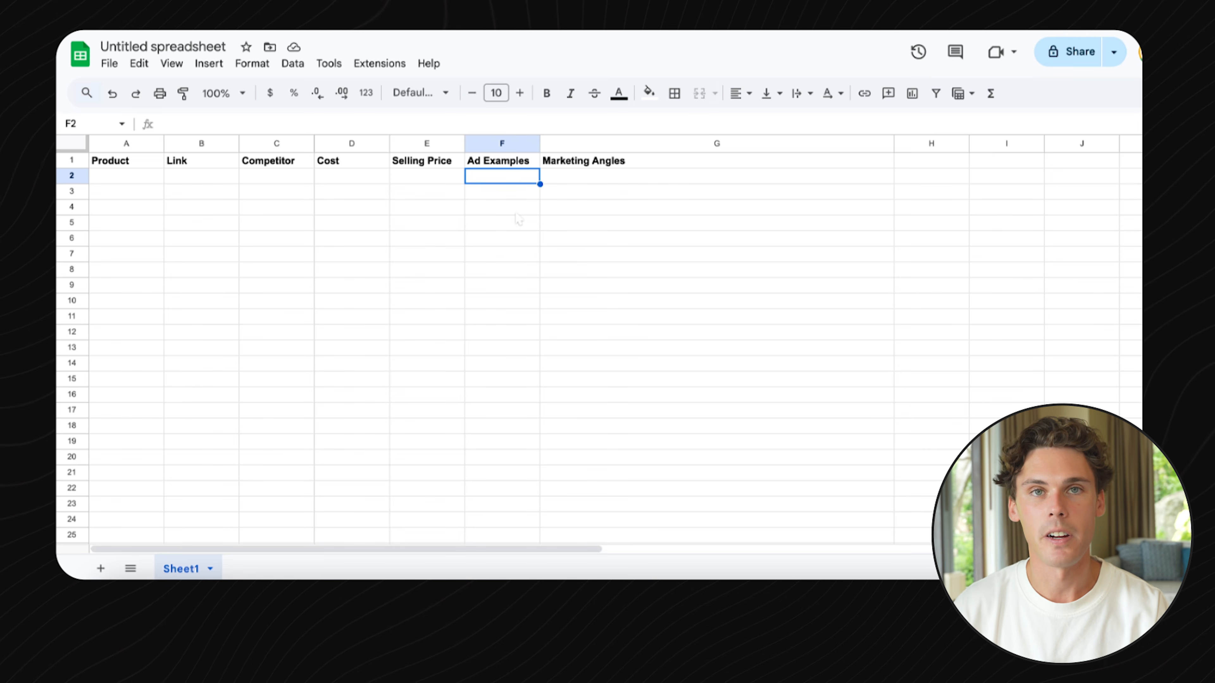
# Switch to the Google Sheets product tracker and select the first empty cell under Marketing Angles
pyautogui.press('Right')
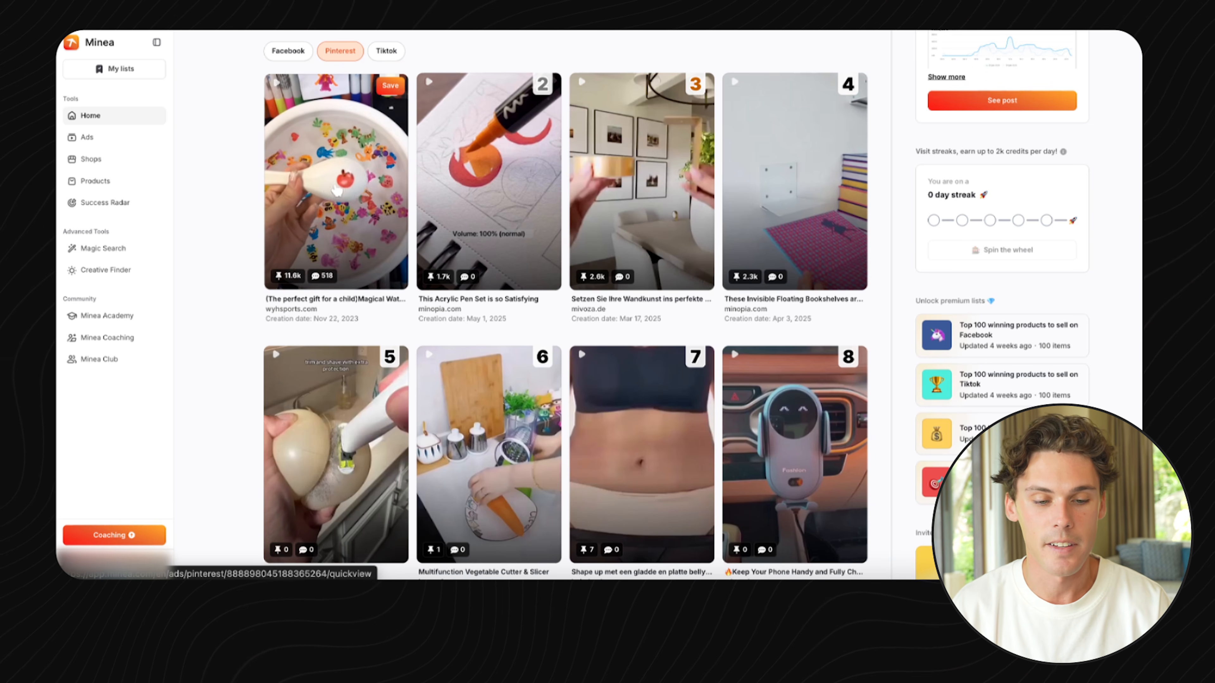
# Open the top-ranked Pinterest product's ad details in Minea and expand its engagement chart
pyautogui.click(337, 190)
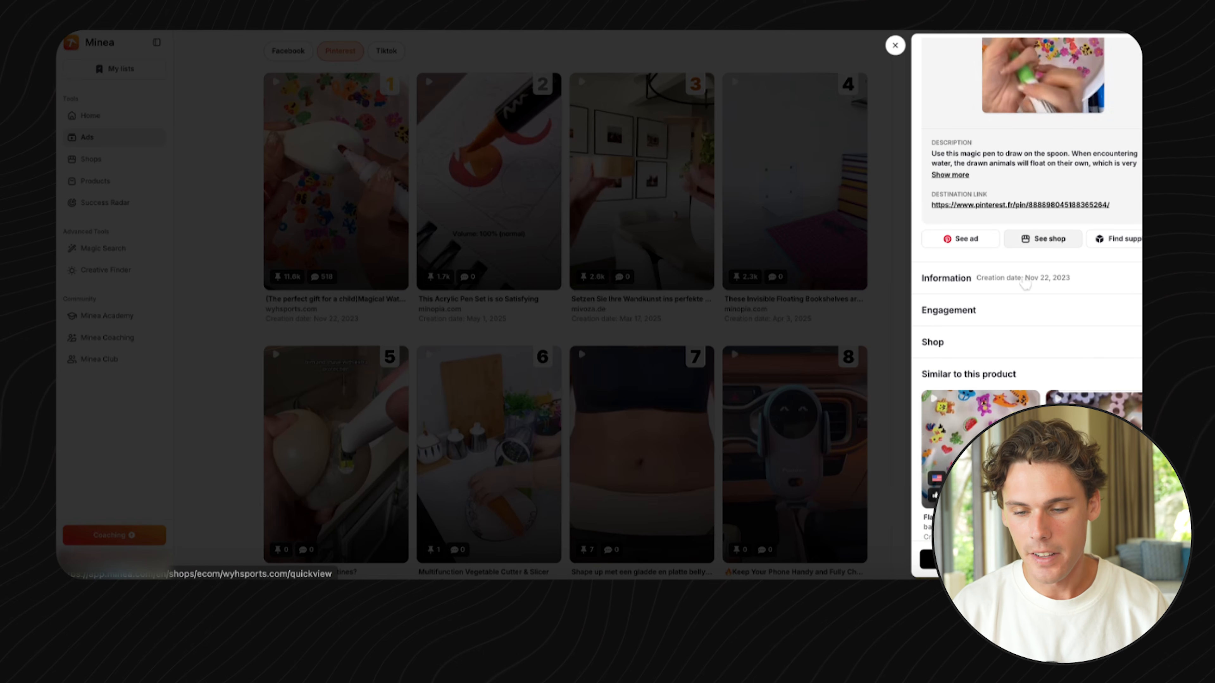
pyautogui.scroll(-1, 1024, 283)
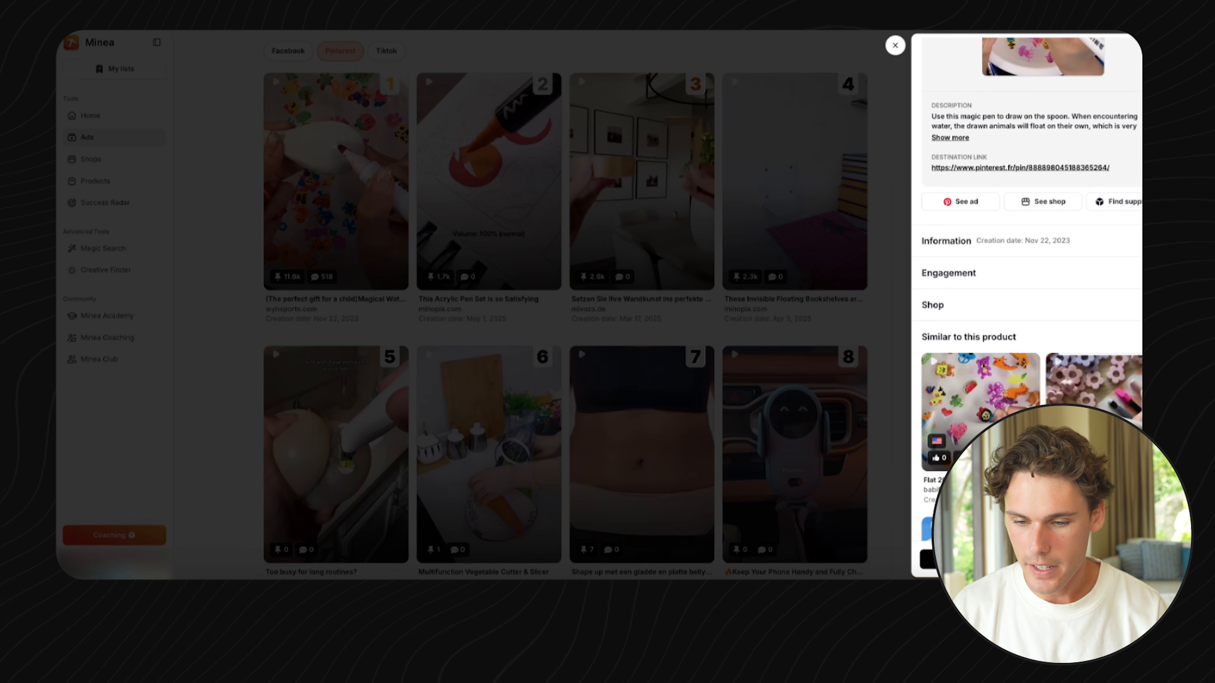
pyautogui.click(1025, 282)
pyautogui.scroll(-1, 983, 250)
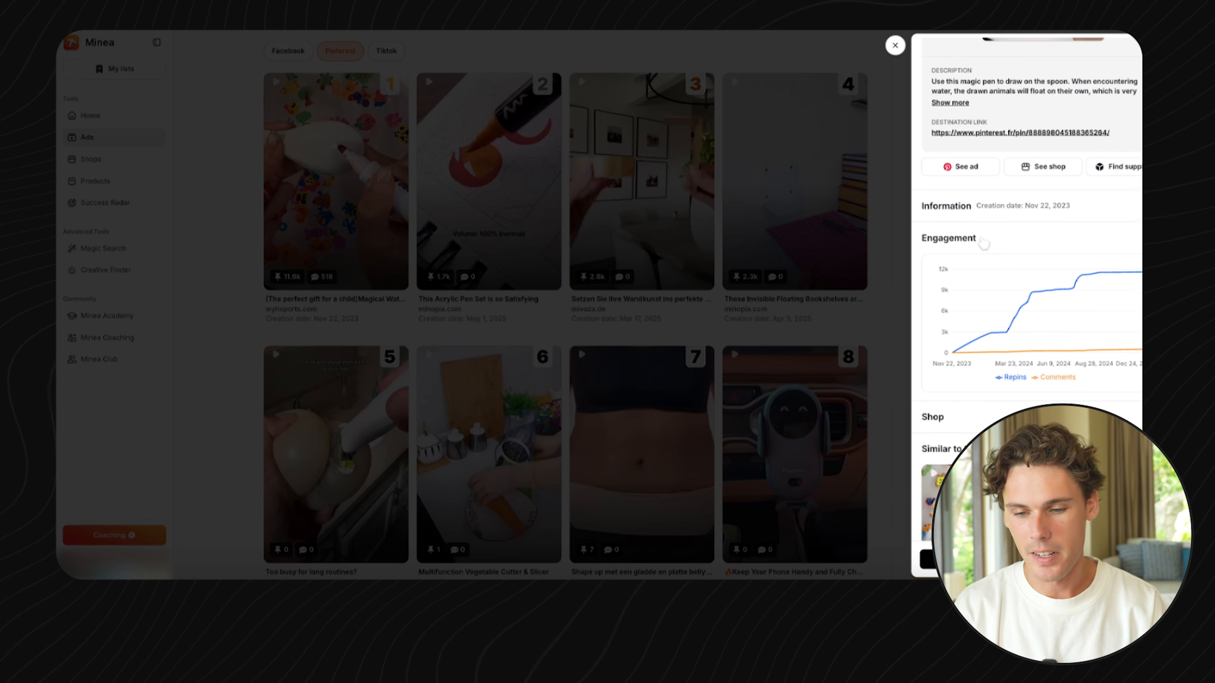